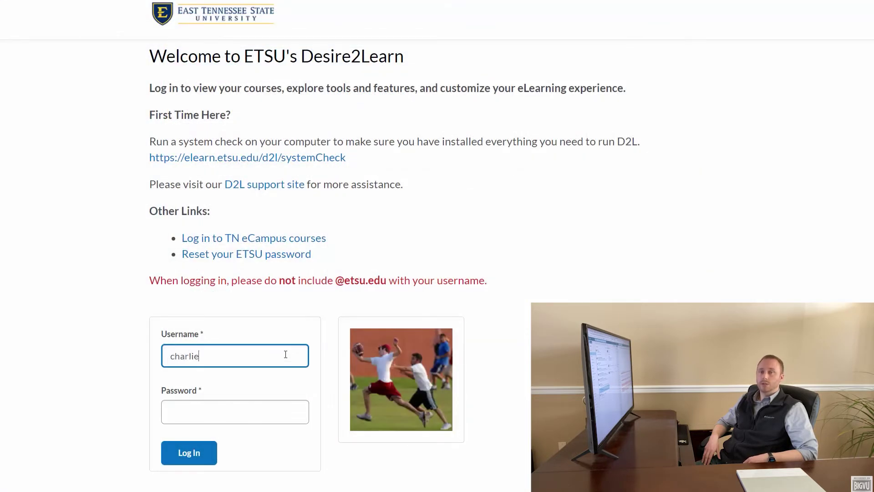
{"action": "type", "text": "brown"}
Sign in, go to Evaluation > Assessments and reach the LockDown Browser dashboard's Final Exam options.
{"action": "key", "text": "Tab"}
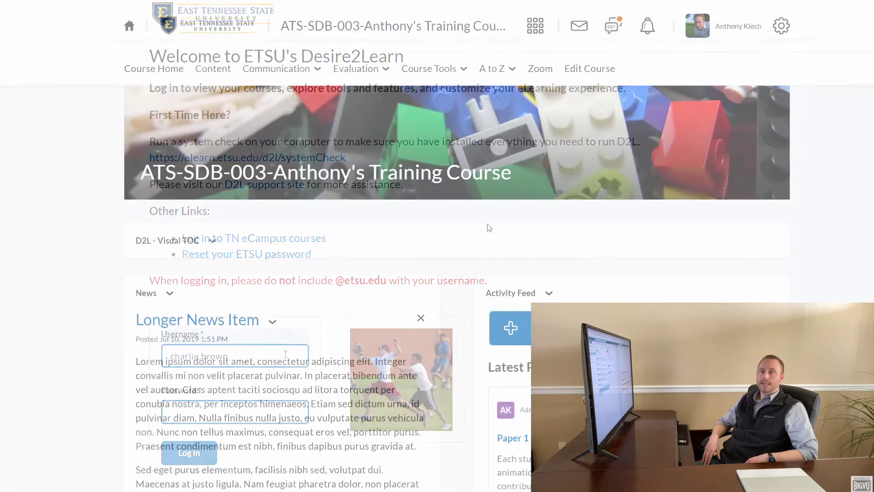
{"action": "left_click", "coordinate": [355, 68]}
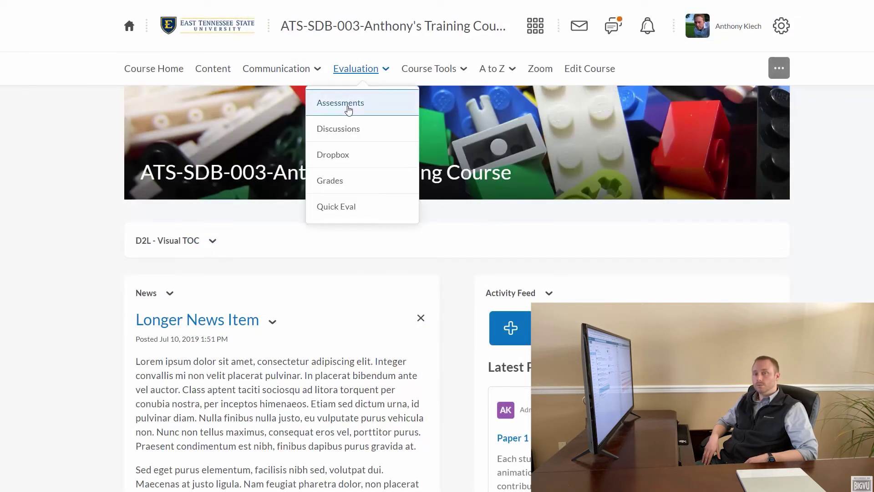
{"action": "left_click", "coordinate": [348, 110]}
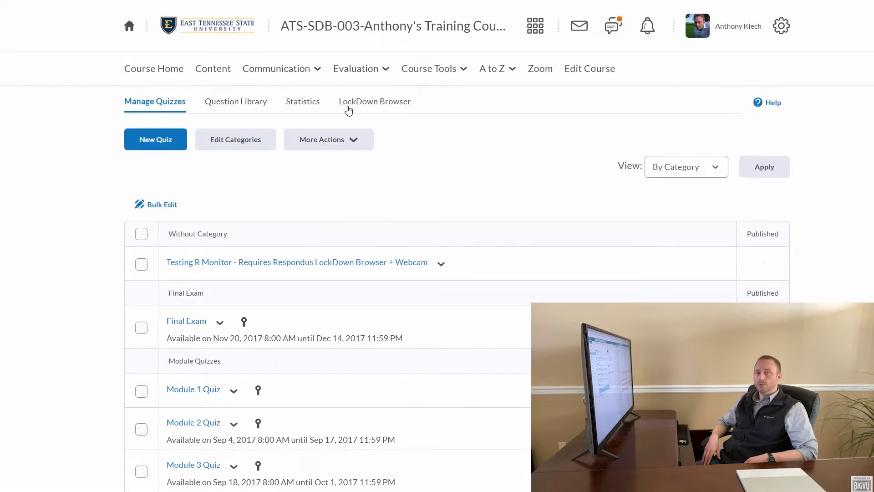
{"action": "left_click", "coordinate": [349, 103]}
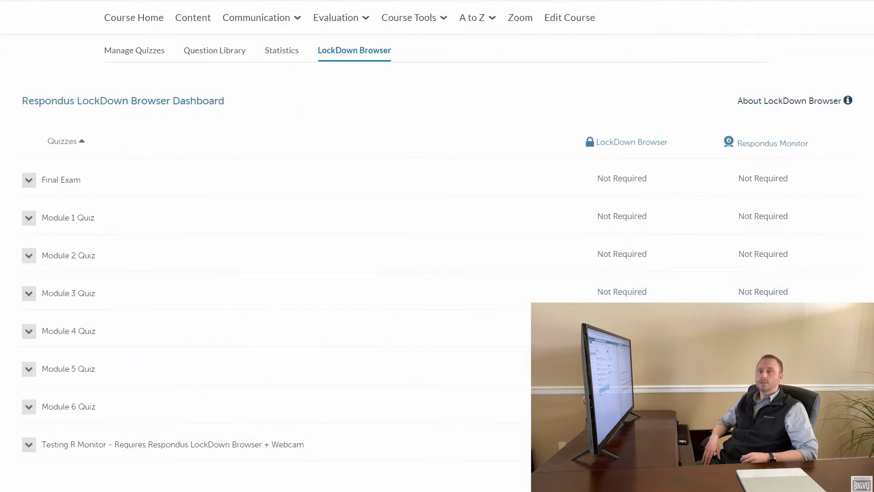
{"action": "left_click", "coordinate": [31, 185]}
Set the Final Exam to require LockDown Browser and Respondus Monitor webcam proctoring.
{"action": "left_click", "coordinate": [39, 195]}
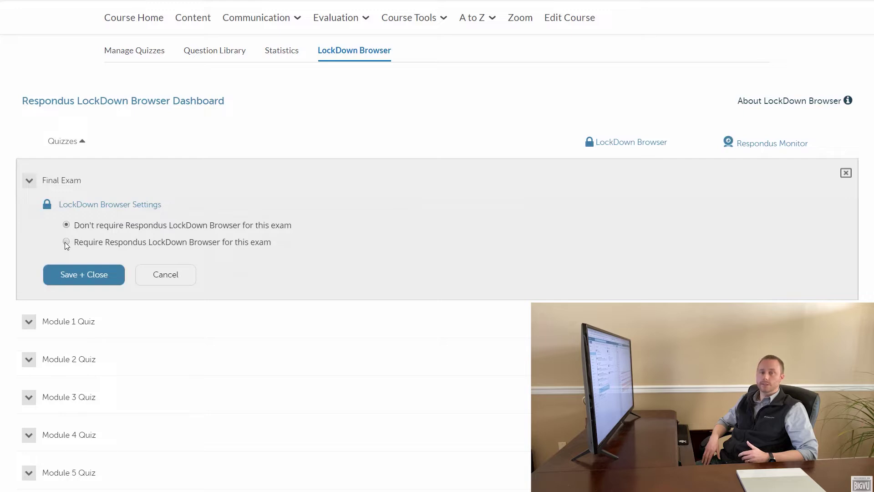
{"action": "left_click", "coordinate": [65, 242]}
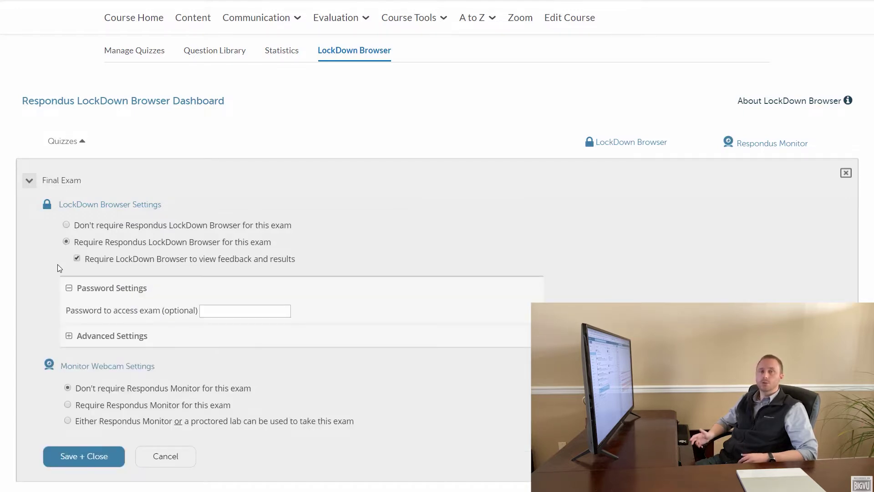
{"action": "left_click", "coordinate": [68, 404]}
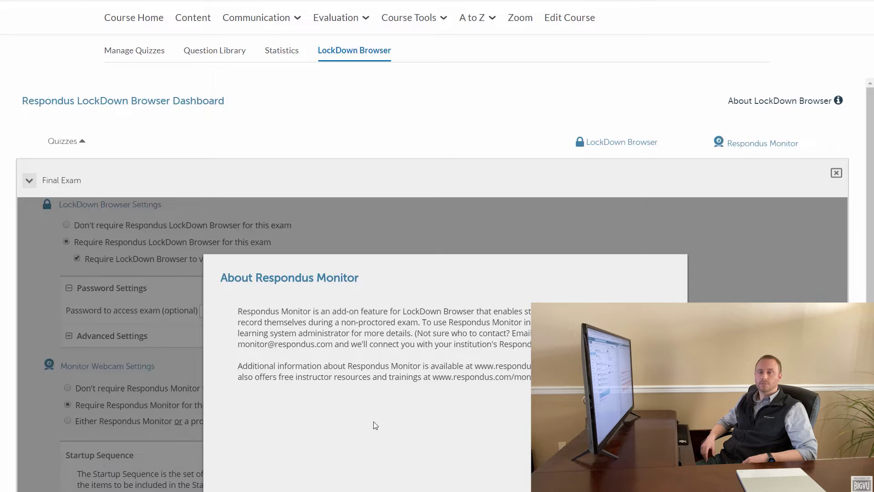
{"action": "key", "text": "Escape"}
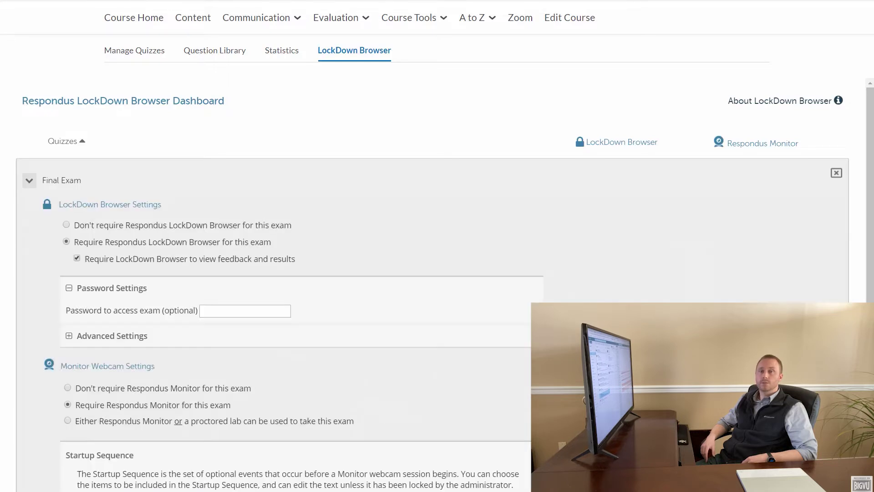
{"action": "scroll", "coordinate": [438, 283], "scroll_direction": "down", "scroll_amount": 3}
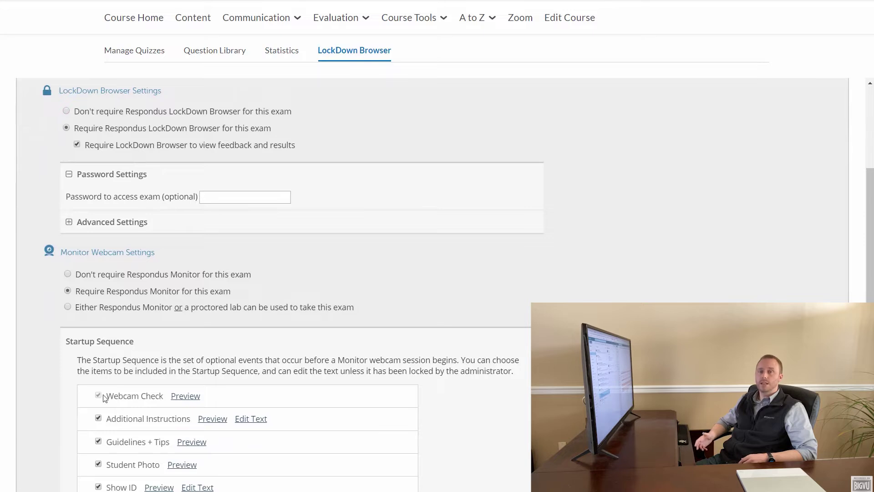
Remove Additional Instructions and Guidelines + Tips from the student startup sequence.
{"action": "left_click", "coordinate": [99, 418]}
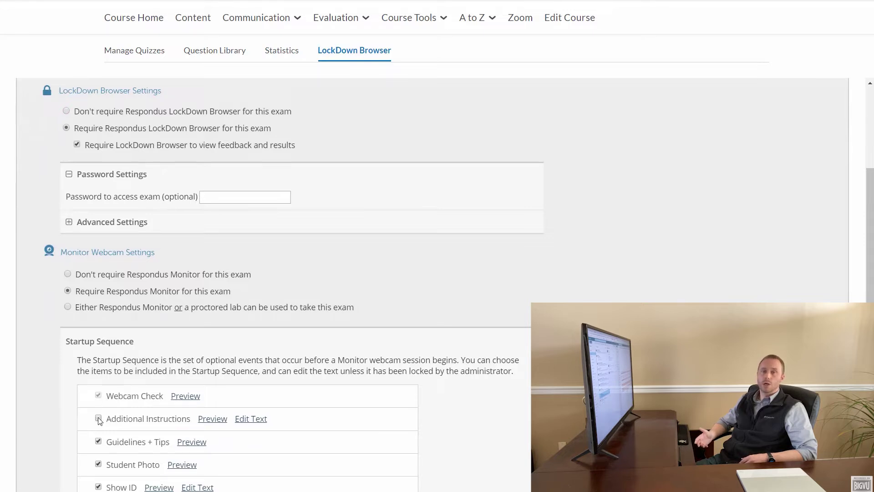
{"action": "left_click", "coordinate": [99, 442]}
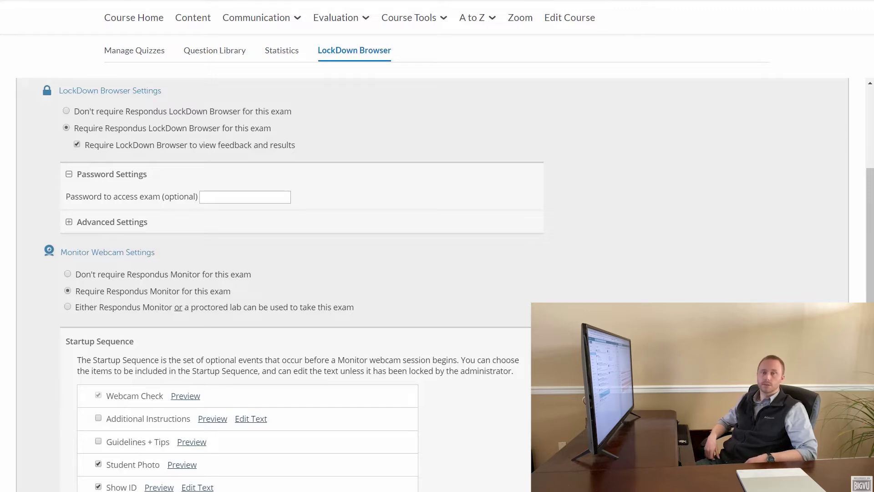
{"action": "scroll", "coordinate": [503, 476], "scroll_direction": "down", "scroll_amount": 1}
{"action": "scroll", "coordinate": [503, 476], "scroll_direction": "down", "scroll_amount": 1}
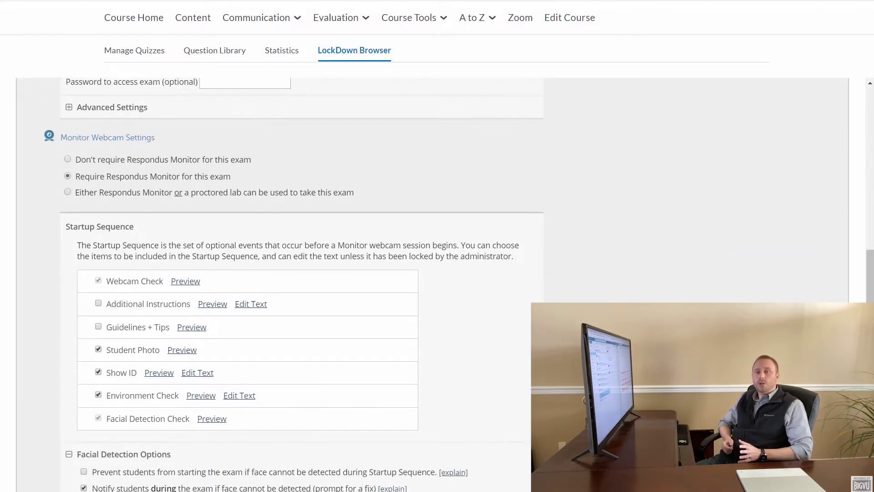
{"action": "scroll", "coordinate": [502, 476], "scroll_direction": "down", "scroll_amount": 1}
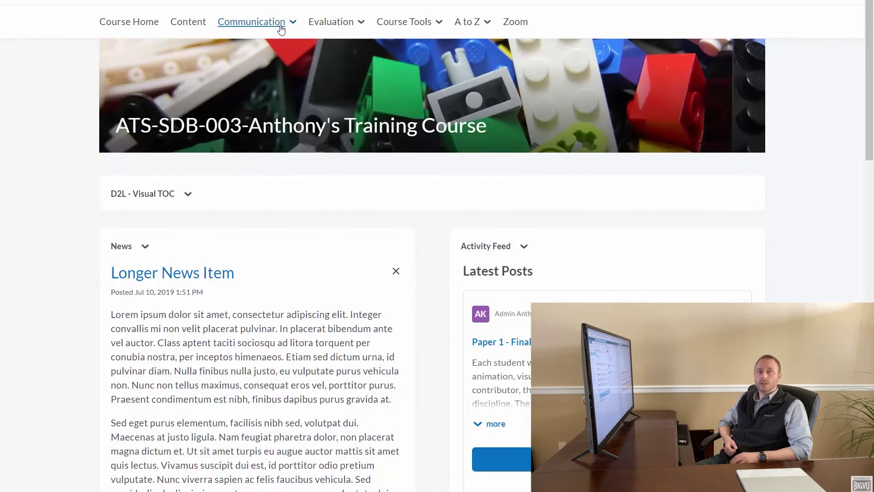
As a student, reach the quiz list via Evaluation > Assessments and view the Final Exam summary.
{"action": "left_click", "coordinate": [350, 24]}
{"action": "left_click", "coordinate": [340, 59]}
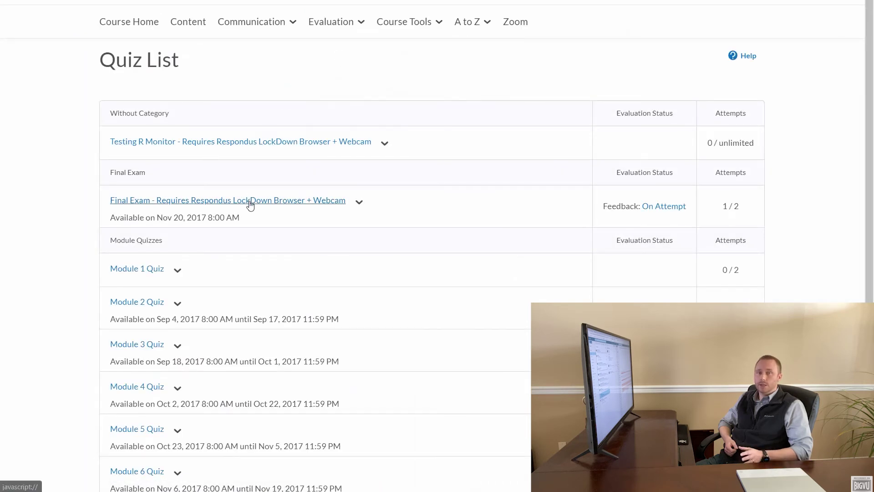
{"action": "left_click", "coordinate": [250, 199]}
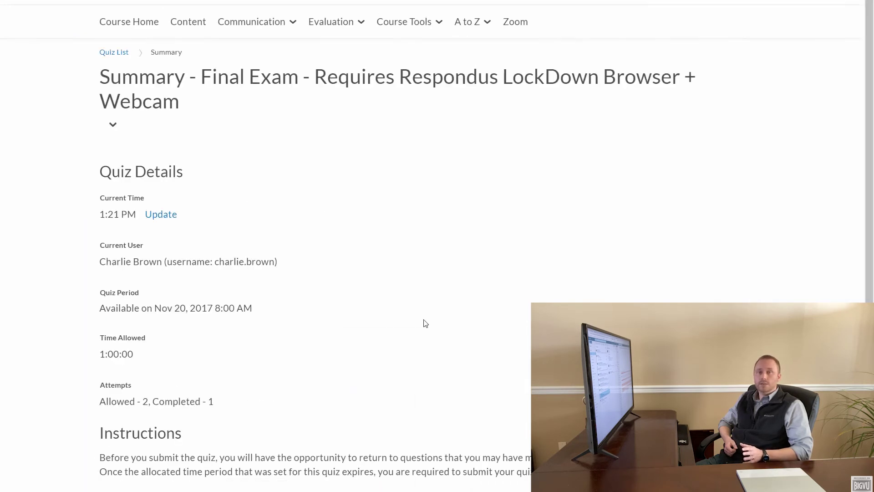
{"action": "scroll", "coordinate": [424, 324], "scroll_direction": "down", "scroll_amount": 1}
{"action": "scroll", "coordinate": [424, 323], "scroll_direction": "down", "scroll_amount": 2}
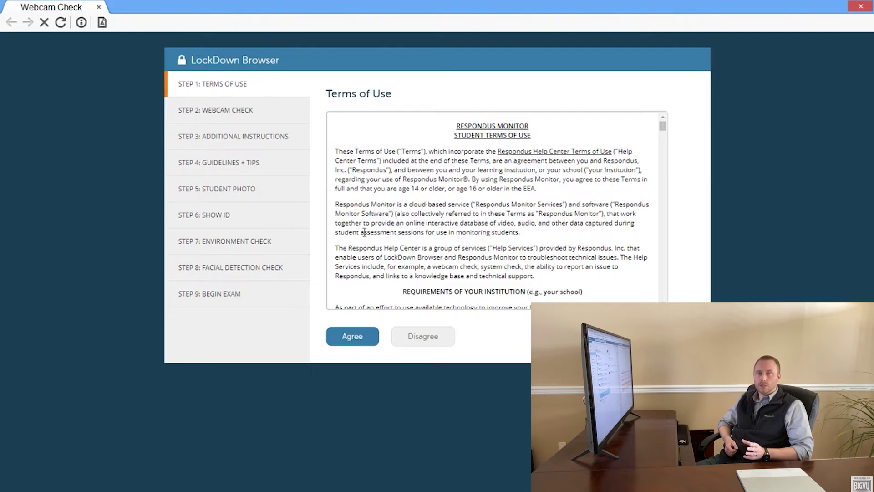
Accept the Respondus Monitor terms, confirm the webcam image and record the test video.
{"action": "left_click", "coordinate": [341, 336]}
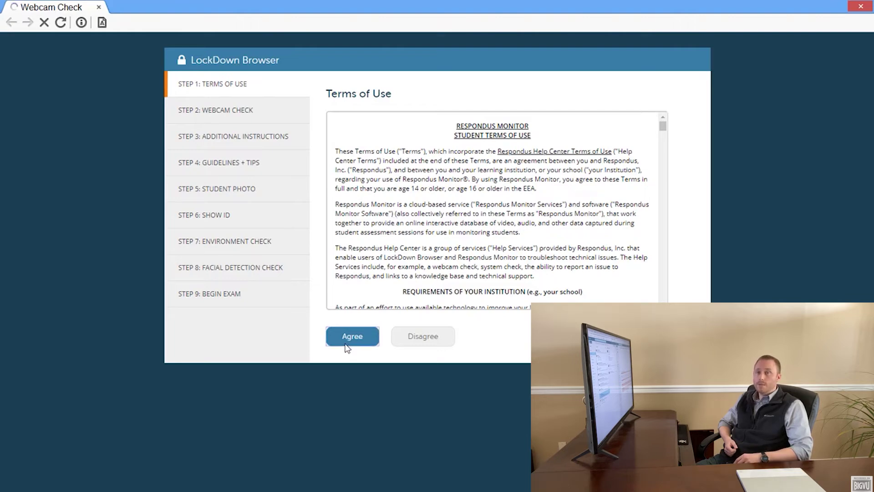
{"action": "left_click", "coordinate": [345, 296]}
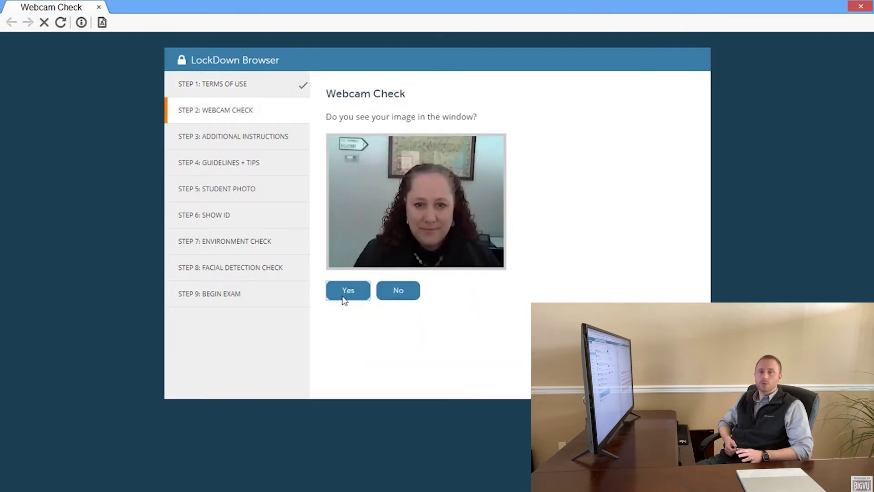
{"action": "left_click", "coordinate": [357, 347]}
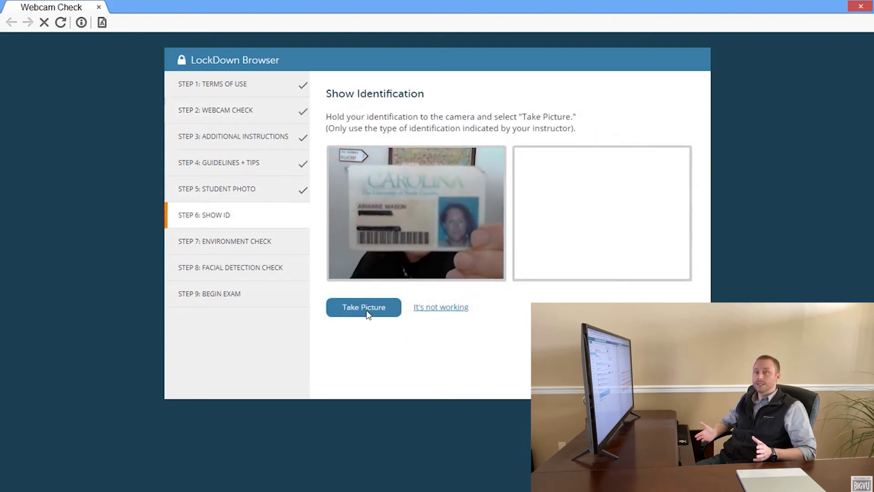
Capture the student ID picture, finish the environment recording and accept it.
{"action": "left_click", "coordinate": [367, 311]}
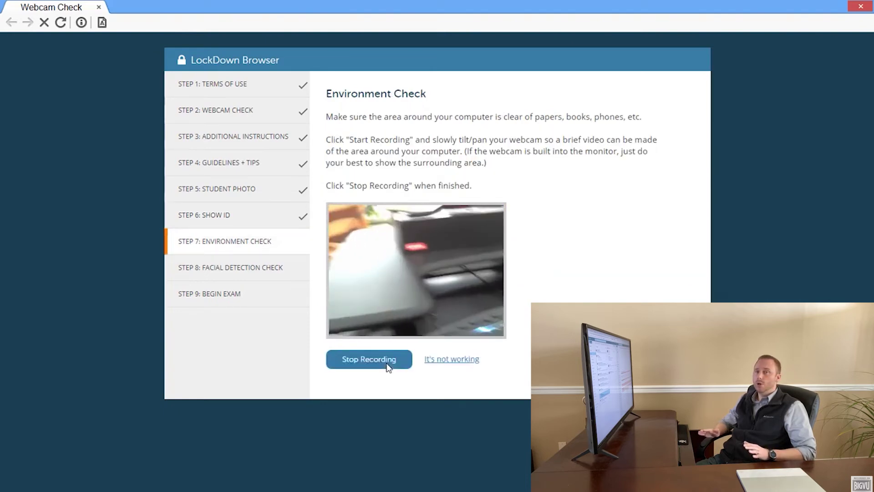
{"action": "left_click", "coordinate": [387, 368]}
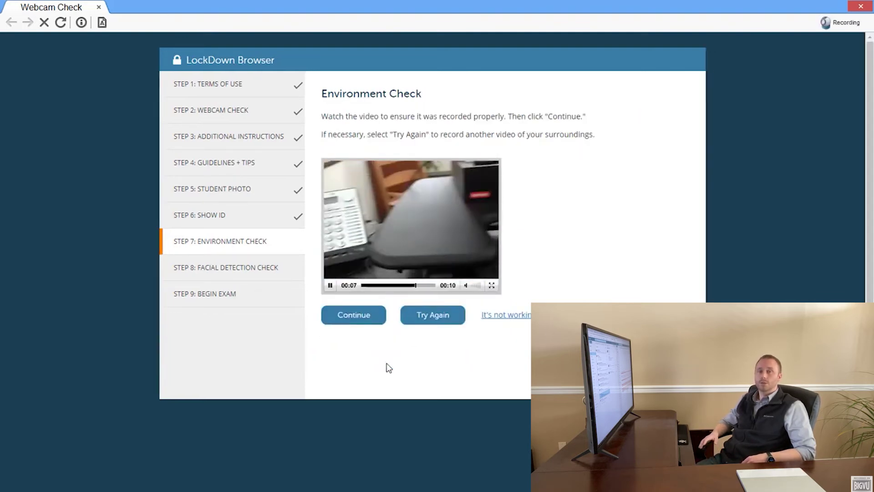
{"action": "left_click", "coordinate": [370, 322]}
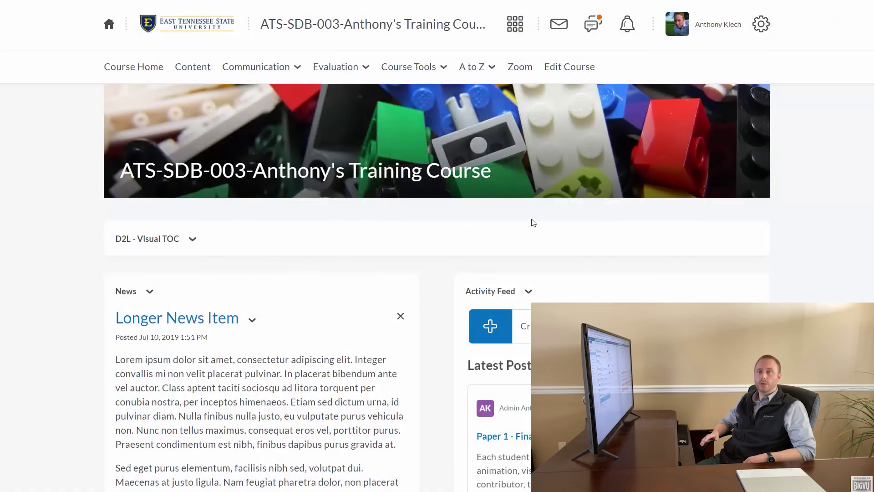
View the Final Exam's class results from its dashboard options (0 completed, 4 not attempted).
{"action": "left_click", "coordinate": [340, 68]}
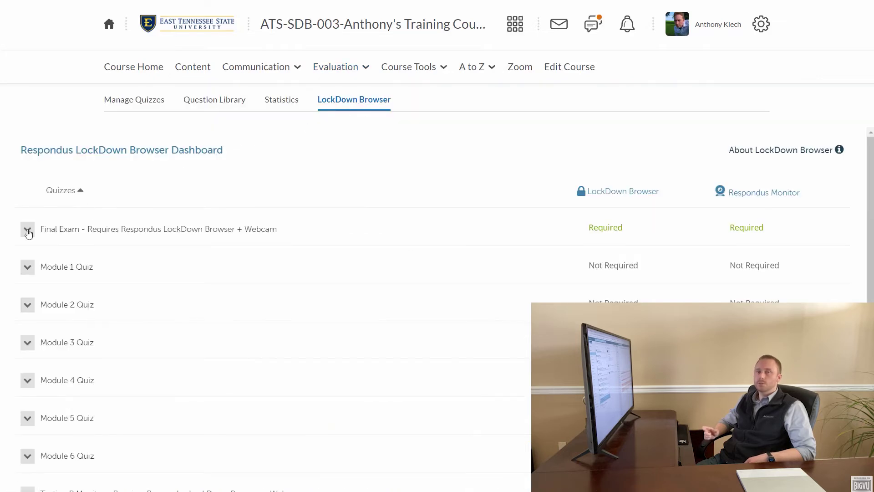
{"action": "left_click", "coordinate": [28, 230]}
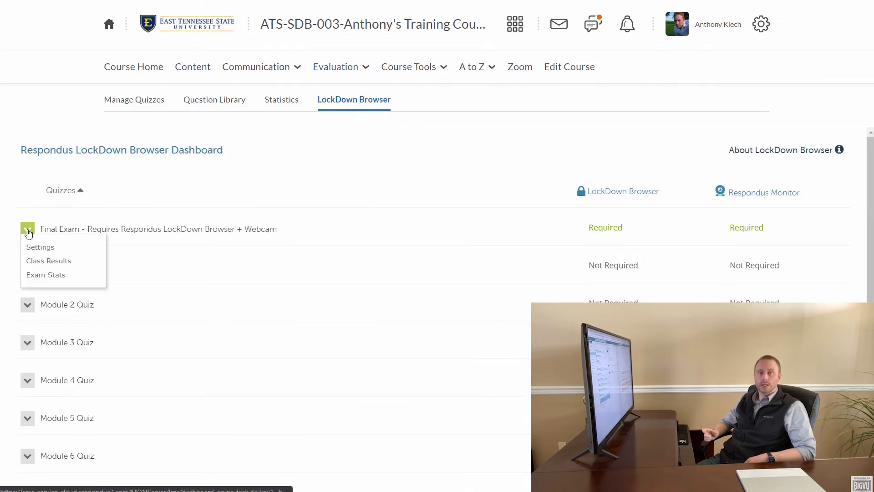
{"action": "left_click", "coordinate": [54, 262]}
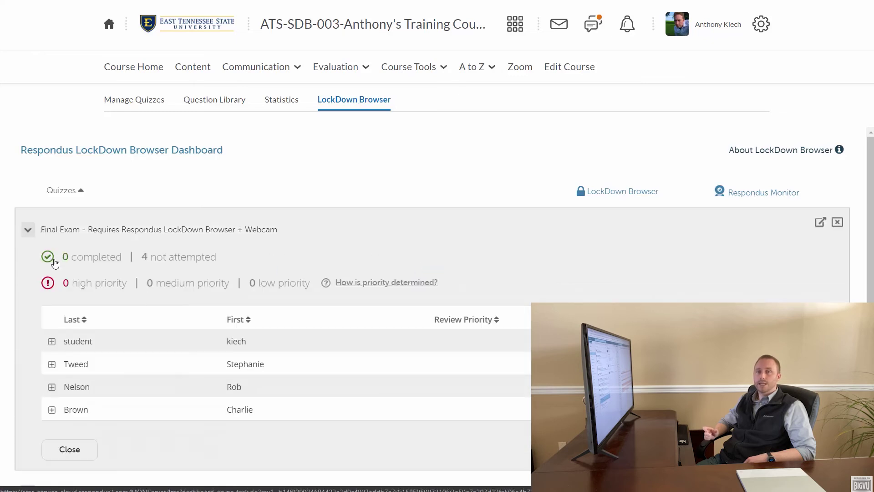